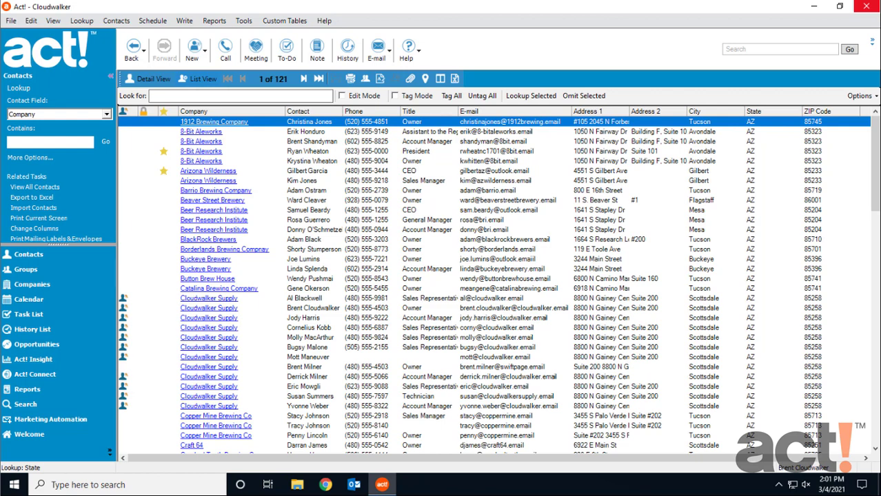
Set the default word processor to Microsoft Word (recommended) in the communication preferences
{"action": "left_click", "coordinate": [243, 21]}
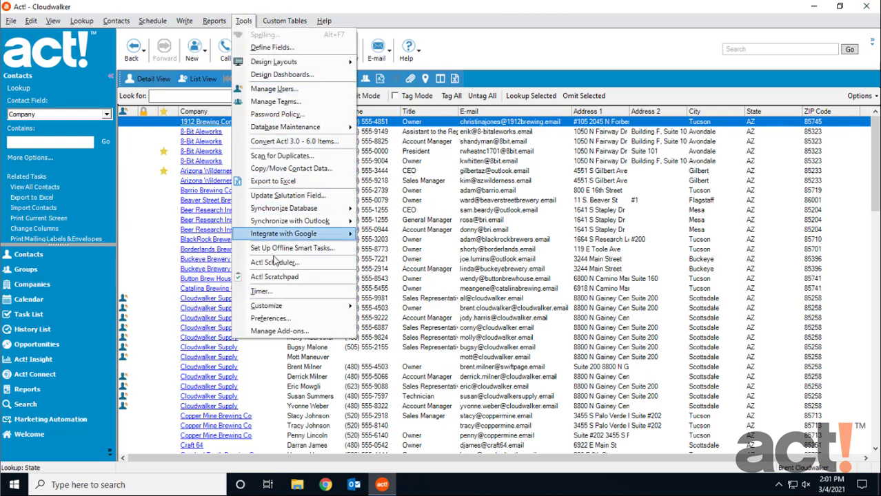
{"action": "left_click", "coordinate": [312, 319]}
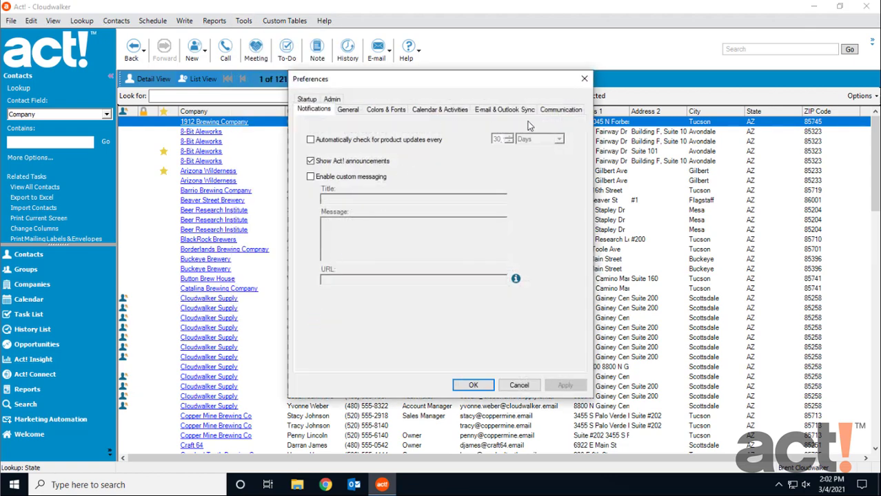
{"action": "left_click", "coordinate": [557, 113]}
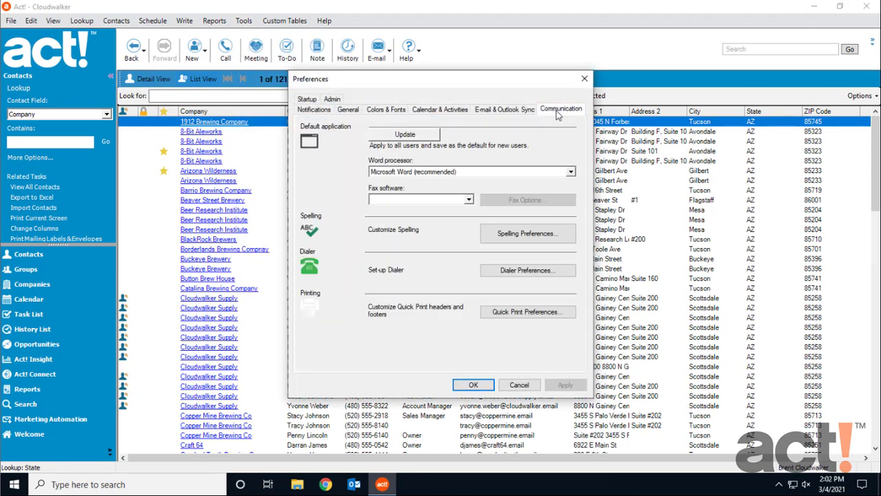
{"action": "left_click", "coordinate": [414, 173]}
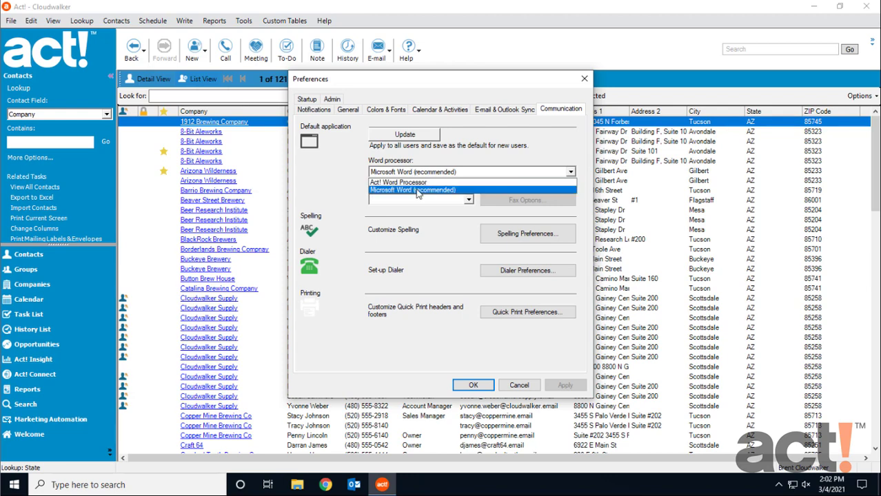
{"action": "left_click", "coordinate": [416, 191]}
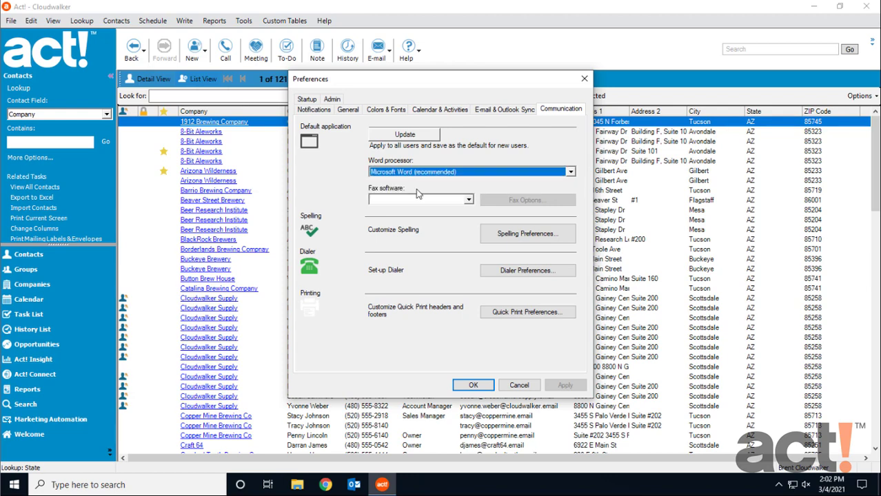
{"action": "left_click", "coordinate": [472, 386]}
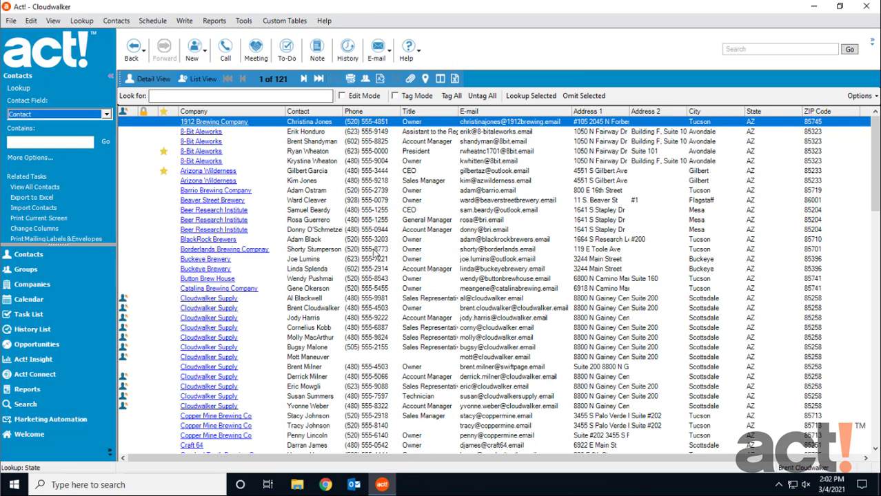
Look up contacts by the customer's first name and open the record of the Copper Mine Brewing Co owner
{"action": "left_click", "coordinate": [61, 144]}
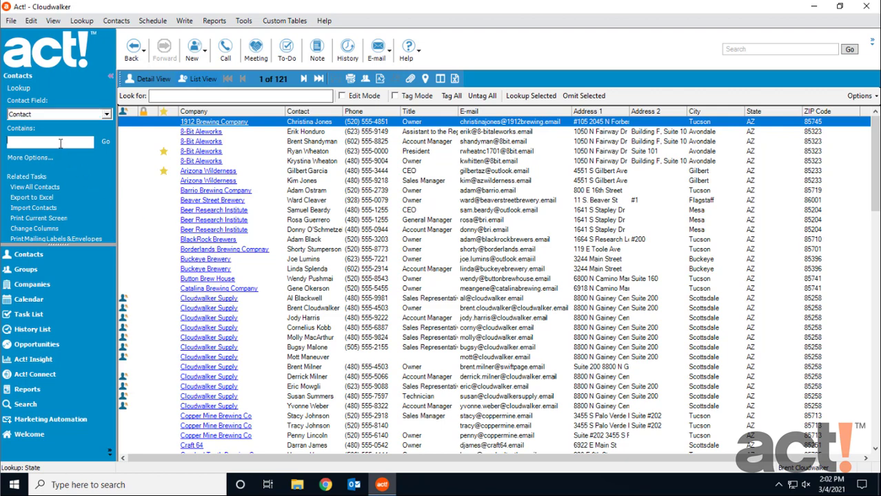
{"action": "type", "text": "penny"}
{"action": "key", "text": "Return"}
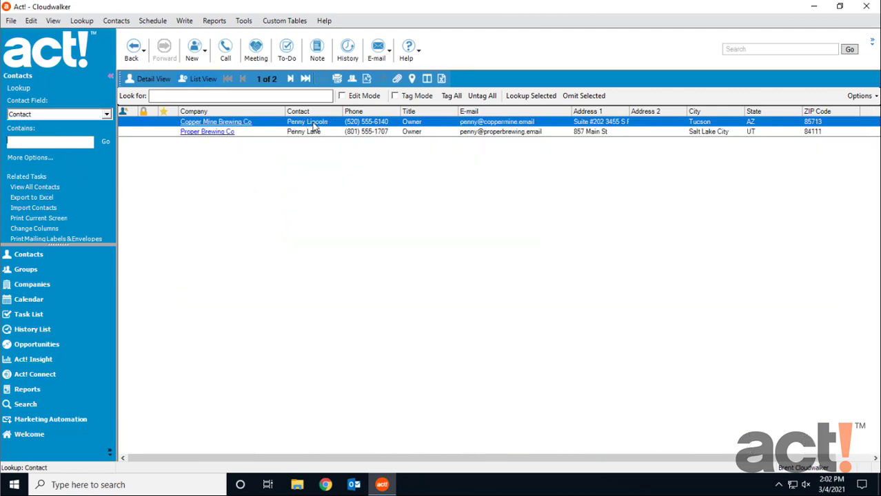
{"action": "double_click", "coordinate": [314, 122]}
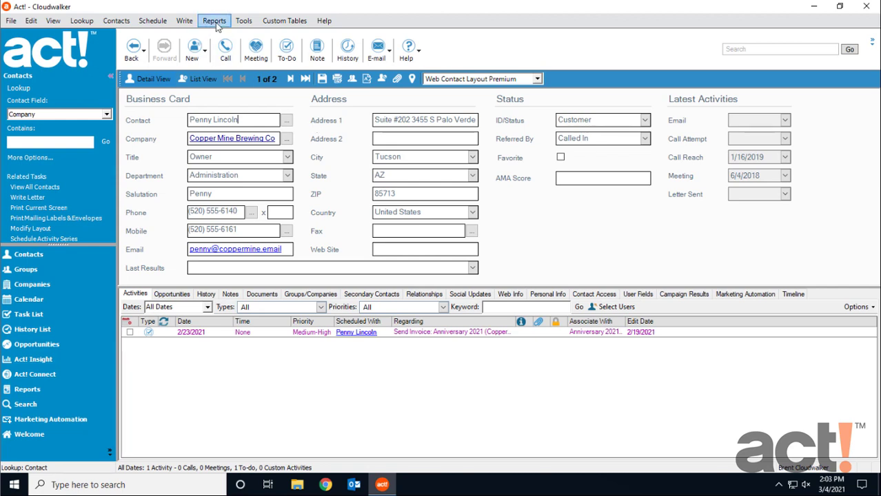
Write a new letter to the open contact, switch to the generated document in Word and maximize its window
{"action": "left_click", "coordinate": [190, 22]}
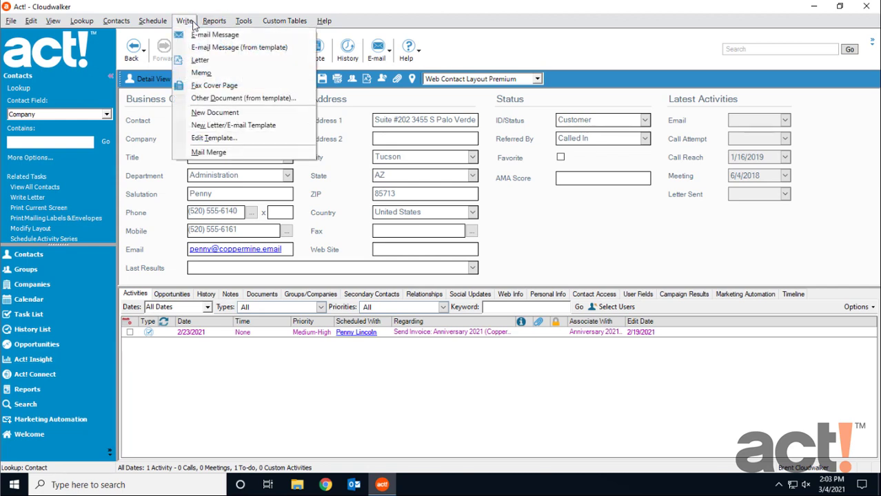
{"action": "left_click", "coordinate": [227, 62]}
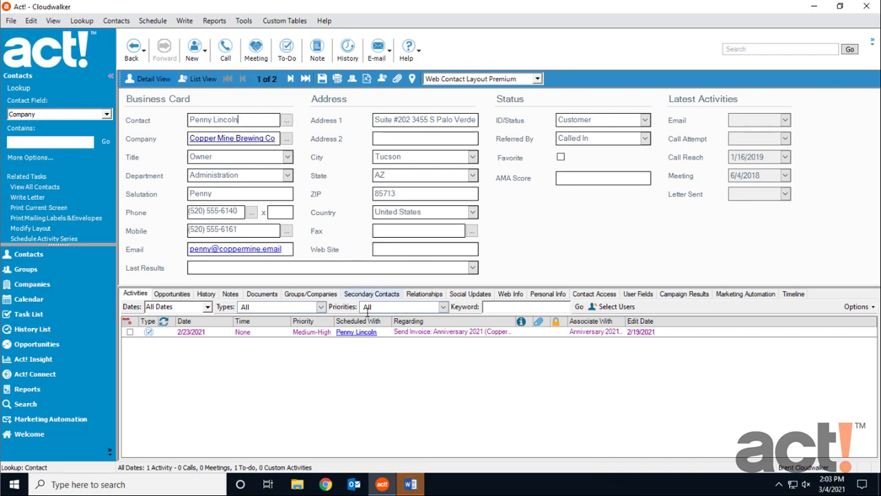
{"action": "left_click", "coordinate": [411, 485]}
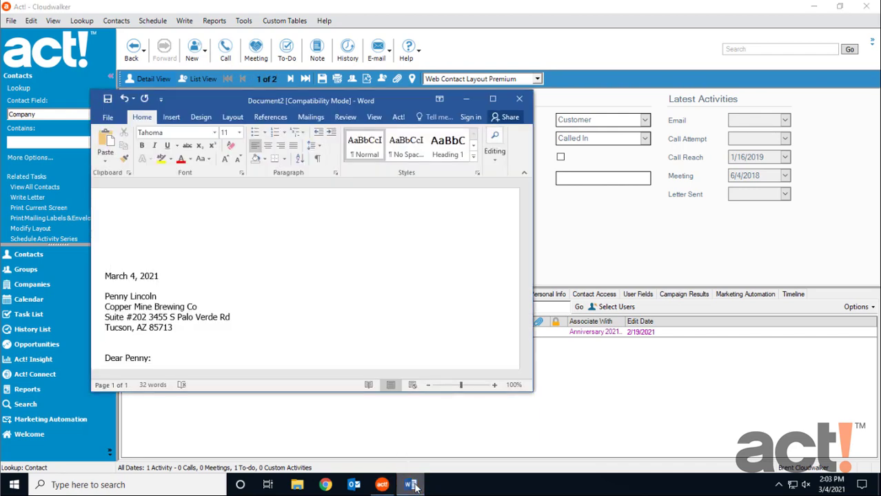
{"action": "left_click", "coordinate": [492, 99]}
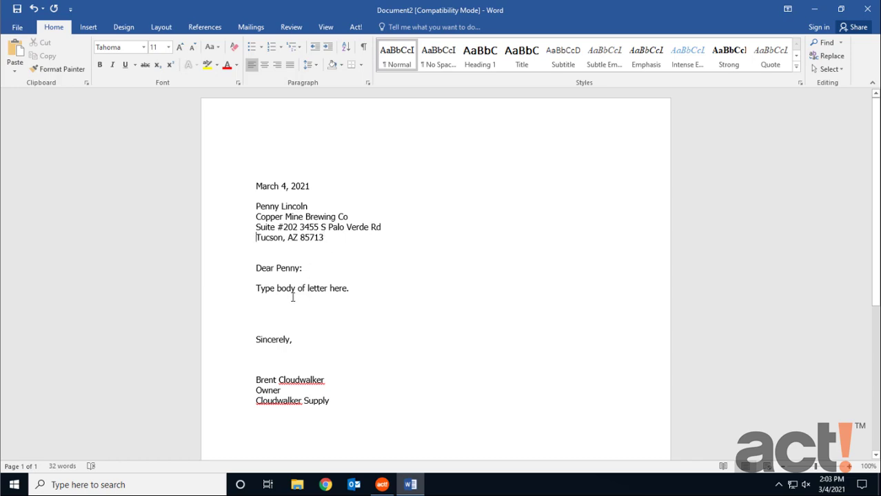
Replace the letter's body placeholder sentence with "Hello" and the contact's first name, followed by an exclamation mark
{"action": "left_click", "coordinate": [258, 289]}
{"action": "left_click", "coordinate": [407, 289], "text": "shift"}
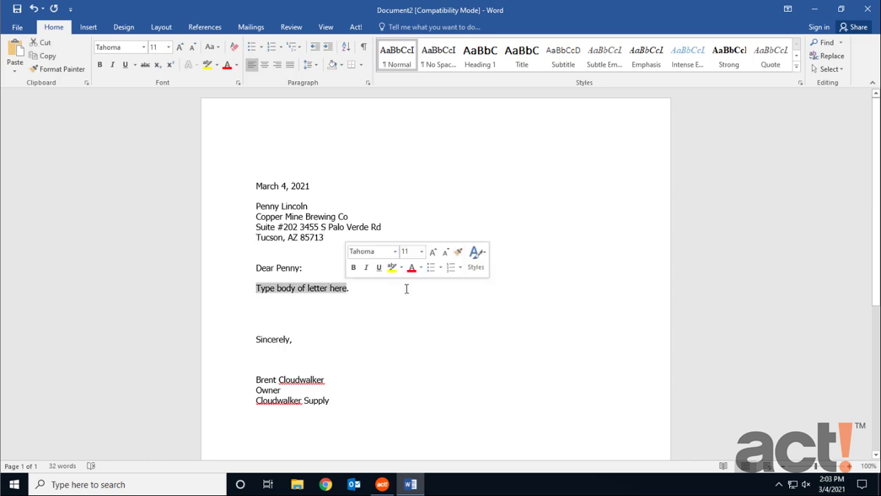
{"action": "type", "text": "Hello Penny!"}
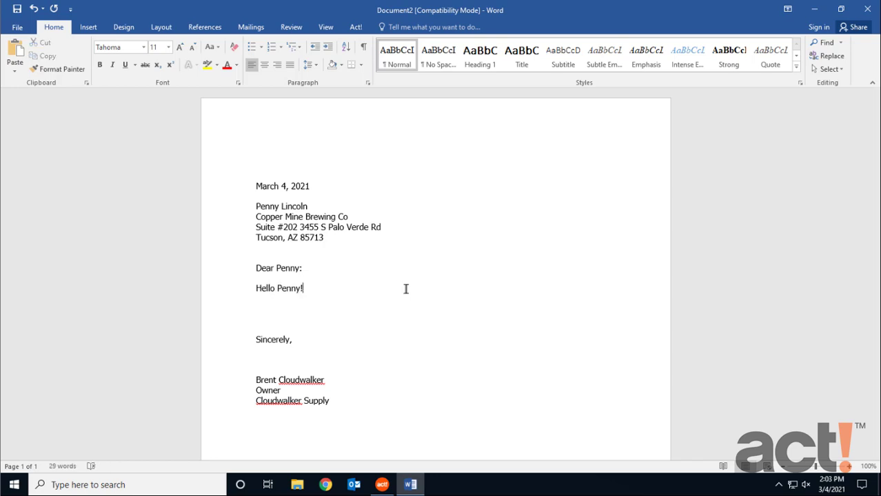
Delete the extra blank lines below the letter's body, above the signature block and above the salutation
{"action": "key", "text": "Delete"}
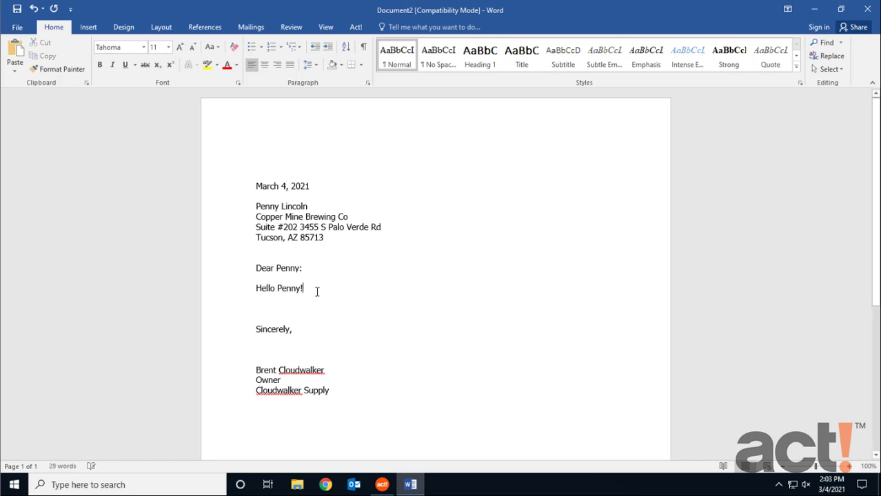
{"action": "key", "text": "Delete"}
{"action": "left_click", "coordinate": [241, 302]}
{"action": "left_click", "coordinate": [237, 257]}
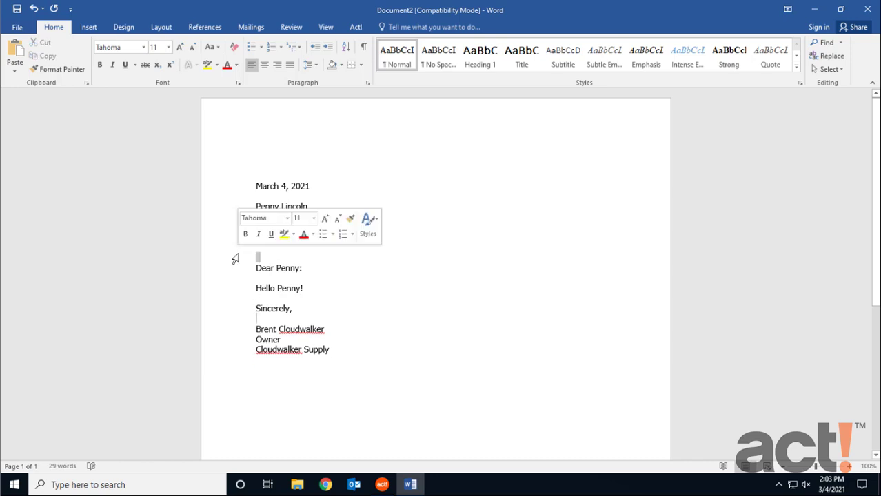
{"action": "key", "text": "Delete"}
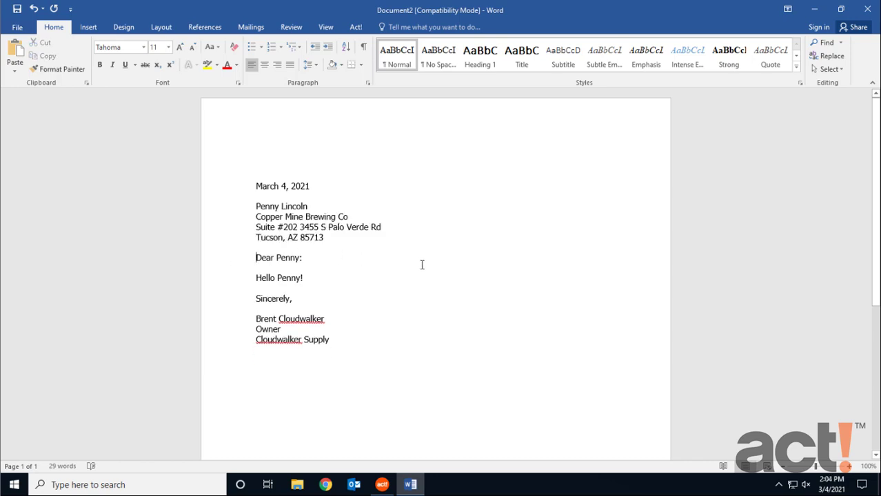
Save the letter to the Desktop as a Word document named "Letter to" plus the contact's first name
{"action": "left_click", "coordinate": [17, 27]}
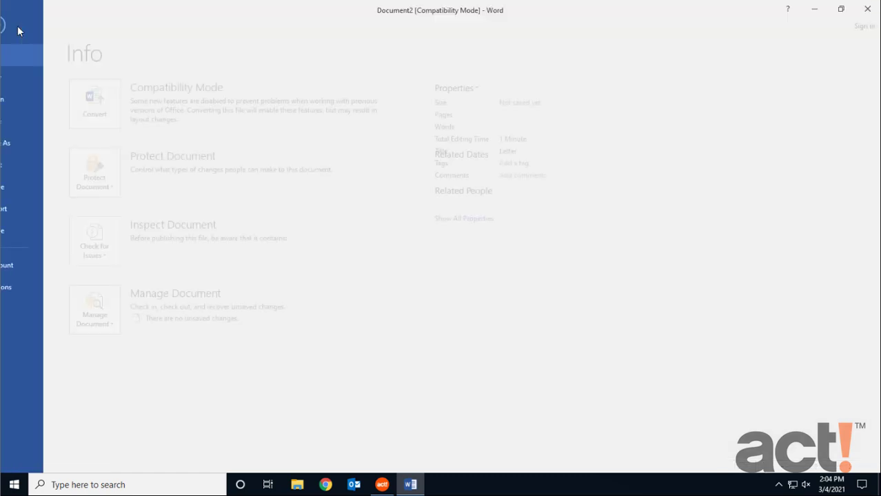
{"action": "left_click", "coordinate": [39, 144]}
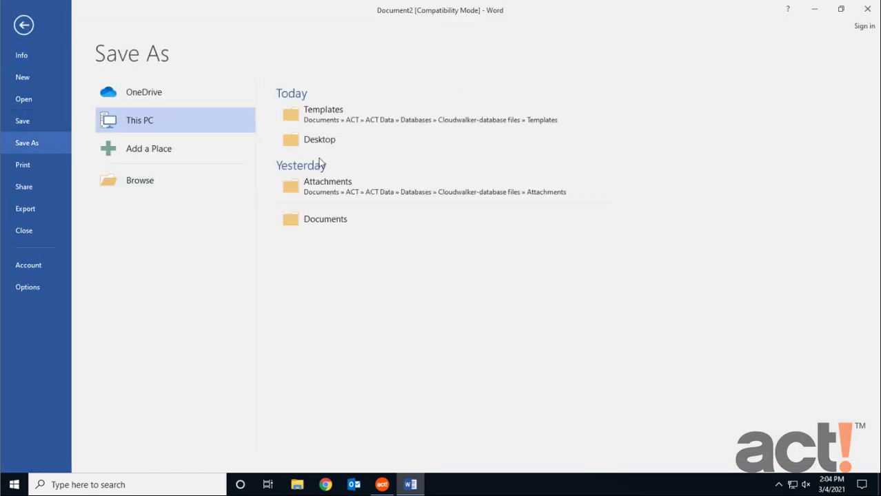
{"action": "left_click", "coordinate": [329, 140]}
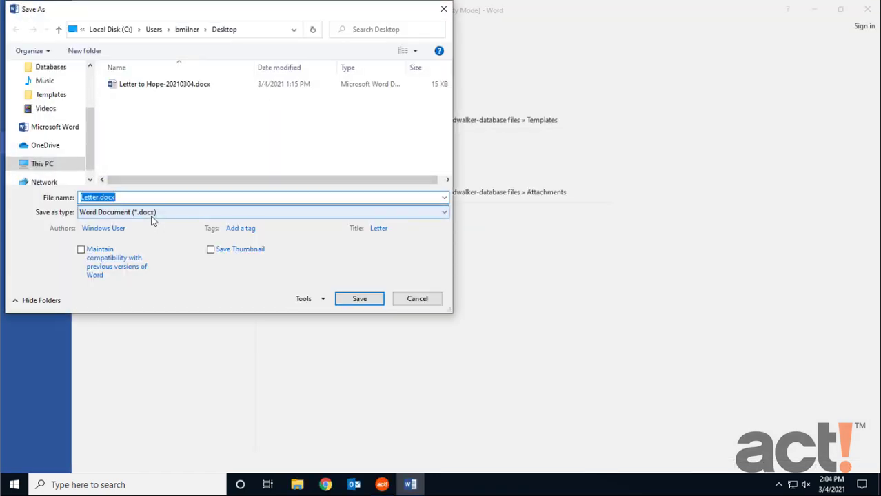
{"action": "type", "text": "Letter to Penny"}
{"action": "key", "text": "Return"}
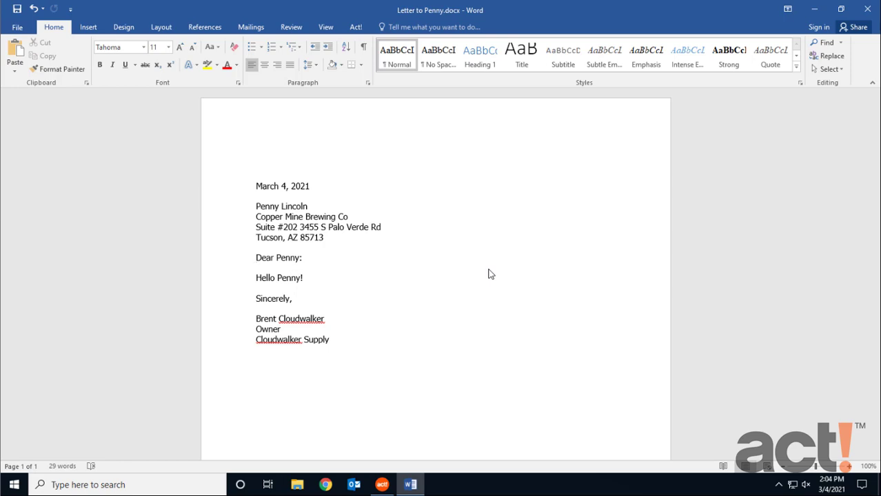
Run Print and Record, saving the PDF output to the Desktop as "Letter to" plus the contact's first name
{"action": "left_click", "coordinate": [355, 27]}
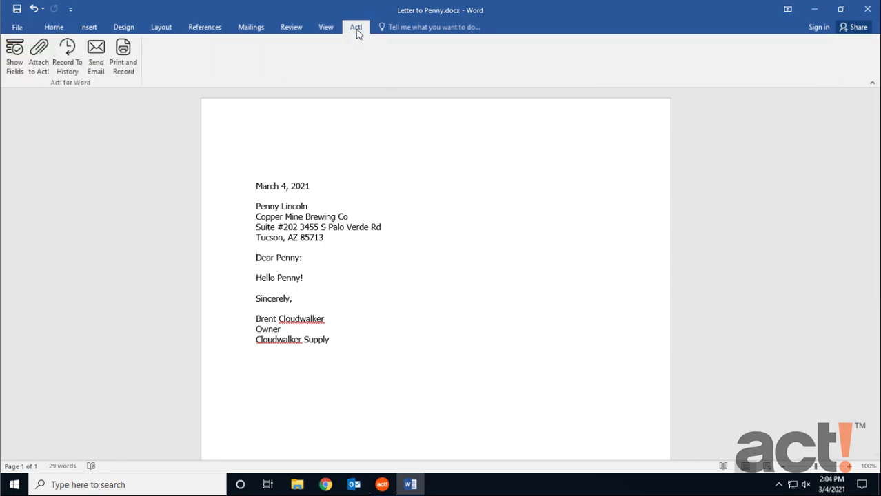
{"action": "left_click", "coordinate": [126, 66]}
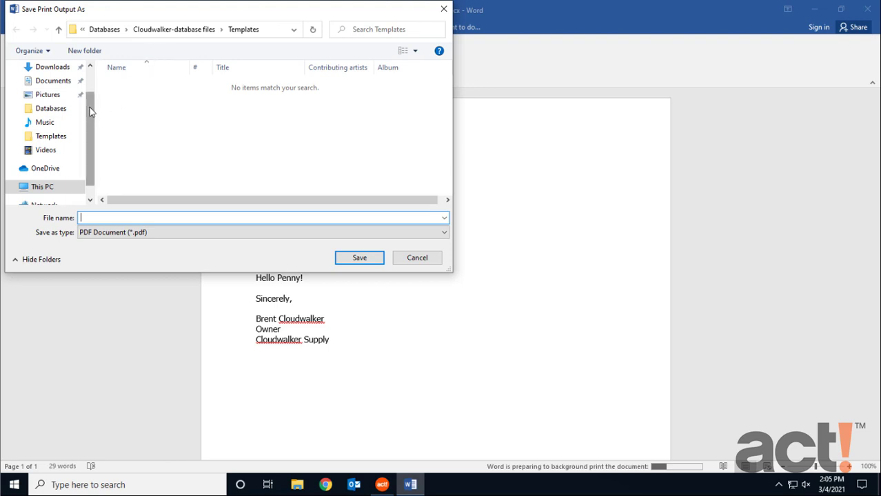
{"action": "scroll", "coordinate": [90, 102], "scroll_direction": "up", "scroll_amount": 1}
{"action": "left_click", "coordinate": [61, 90]}
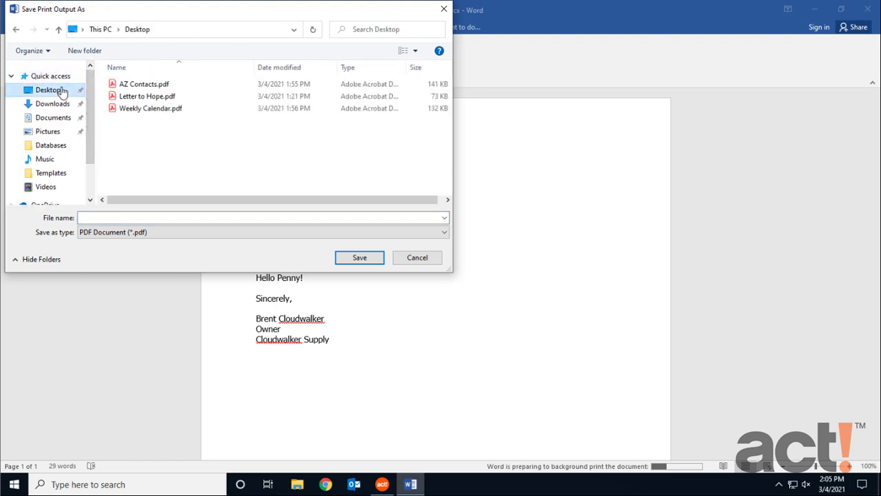
{"action": "left_click", "coordinate": [145, 217]}
{"action": "type", "text": "Letter to Penny"}
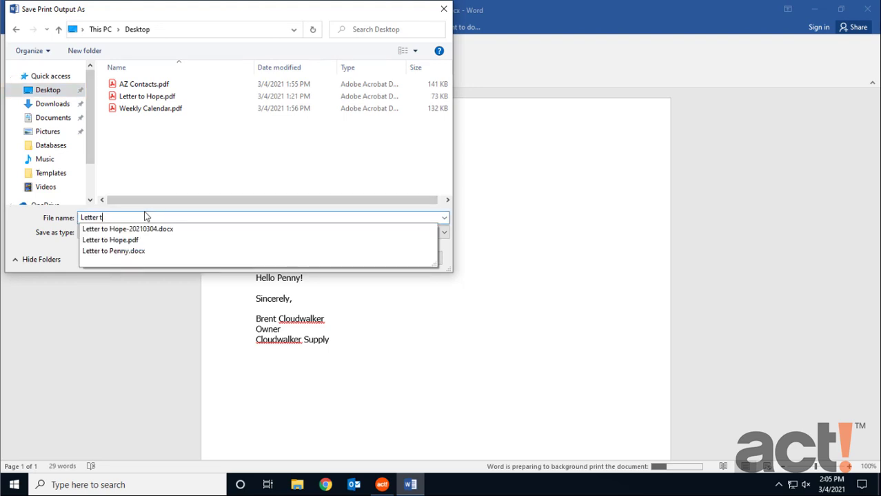
{"action": "key", "text": "Return"}
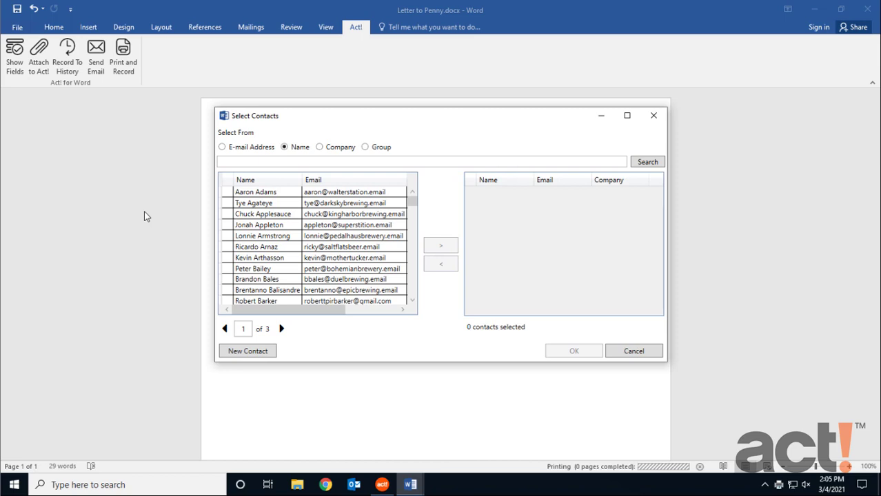
Search the contacts by the customer's first name and select the Copper Mine Brewing contact for the printed letter
{"action": "left_click", "coordinate": [276, 162]}
{"action": "type", "text": "penny"}
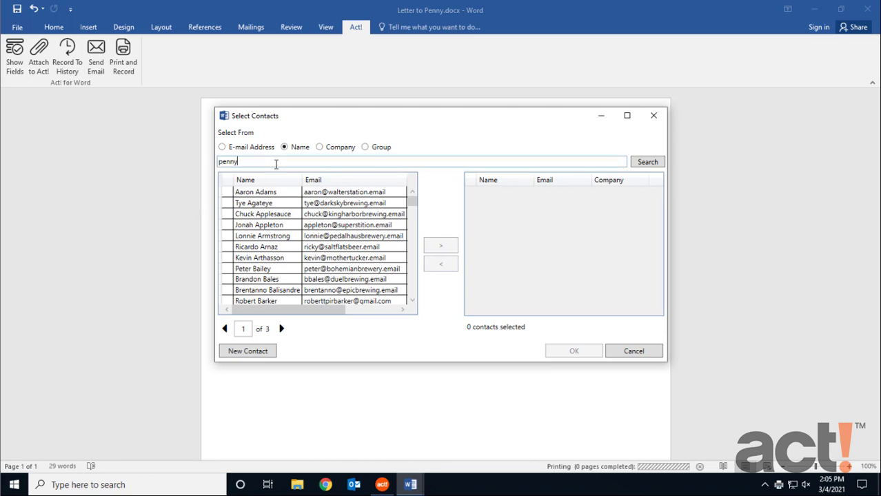
{"action": "key", "text": "Return"}
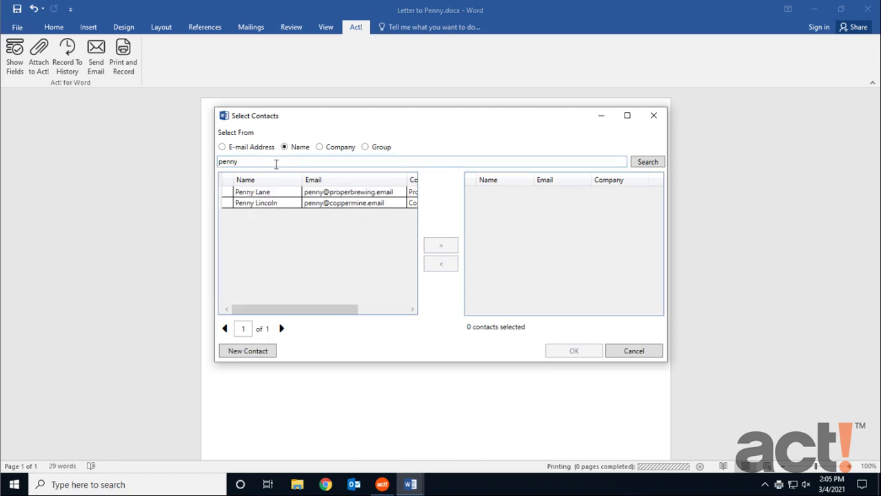
{"action": "left_click", "coordinate": [273, 205]}
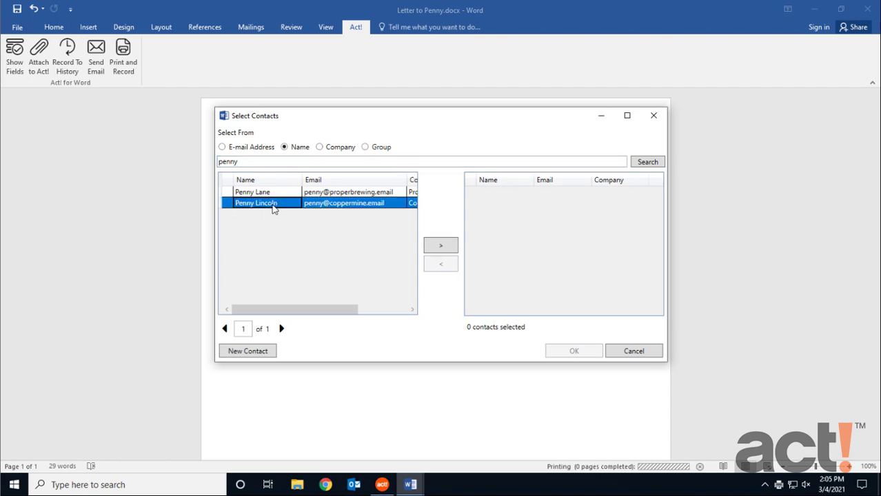
{"action": "left_click", "coordinate": [442, 247]}
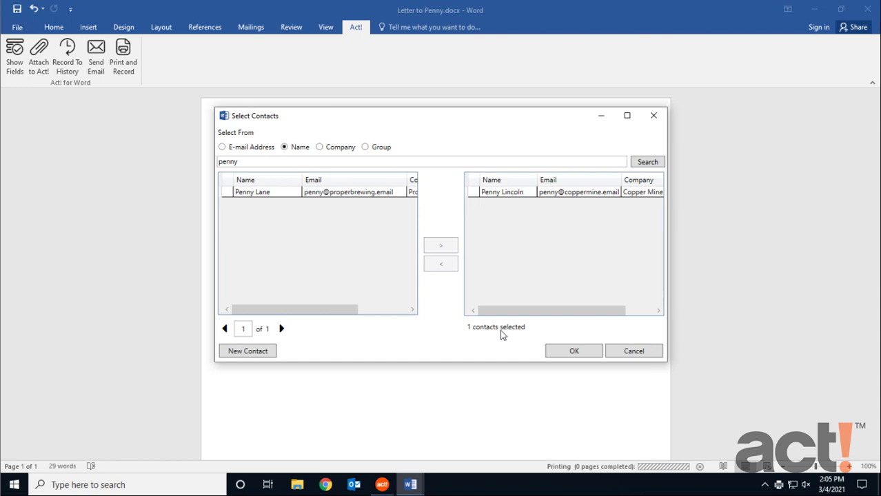
{"action": "left_click", "coordinate": [574, 352]}
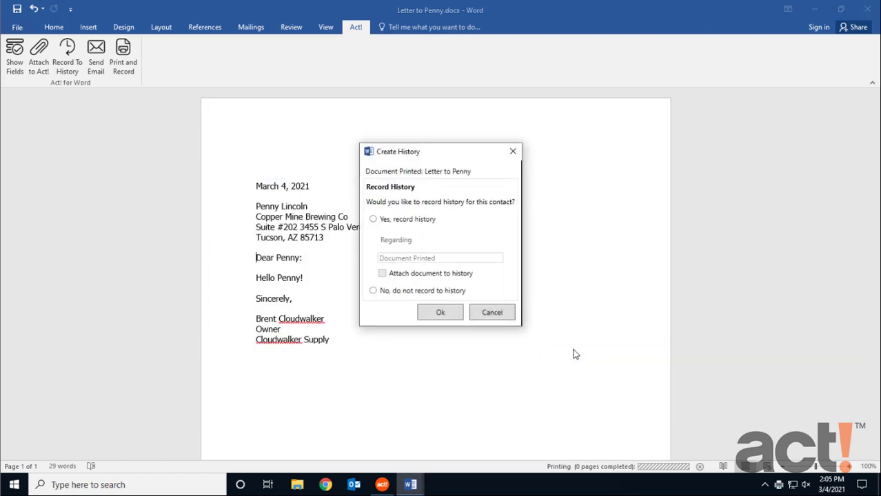
Record the printed letter in the contact's history with the Regarding text "Letter Printed", without attaching the document
{"action": "left_click", "coordinate": [372, 219]}
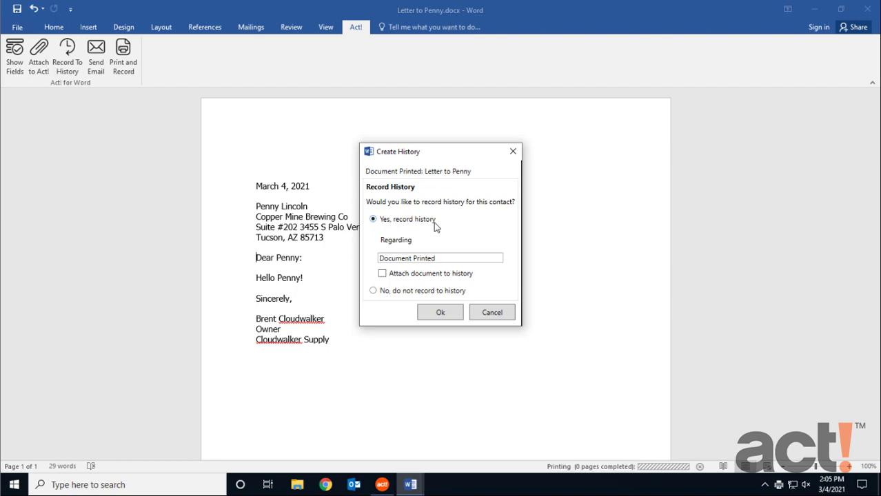
{"action": "left_click", "coordinate": [446, 256]}
{"action": "left_click_drag", "start_coordinate": [447, 256], "coordinate": [382, 258]}
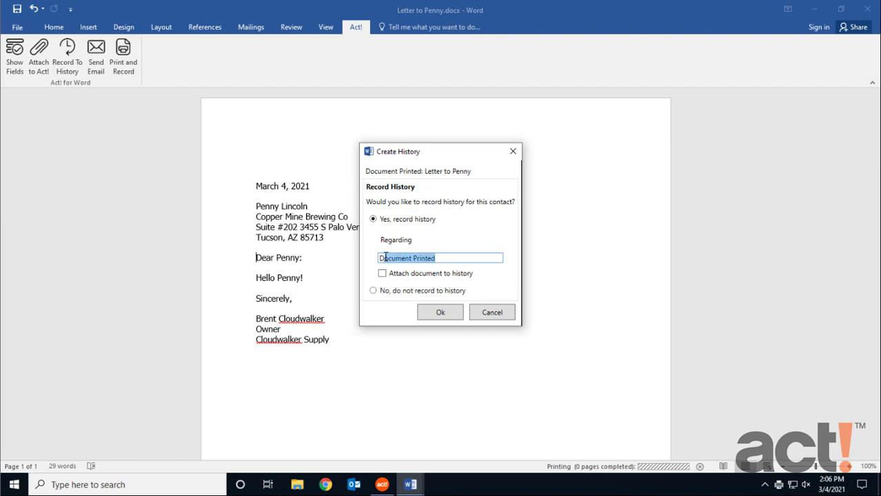
{"action": "type", "text": "D"}
{"action": "key", "text": "BackSpace"}
{"action": "type", "text": "Letter"}
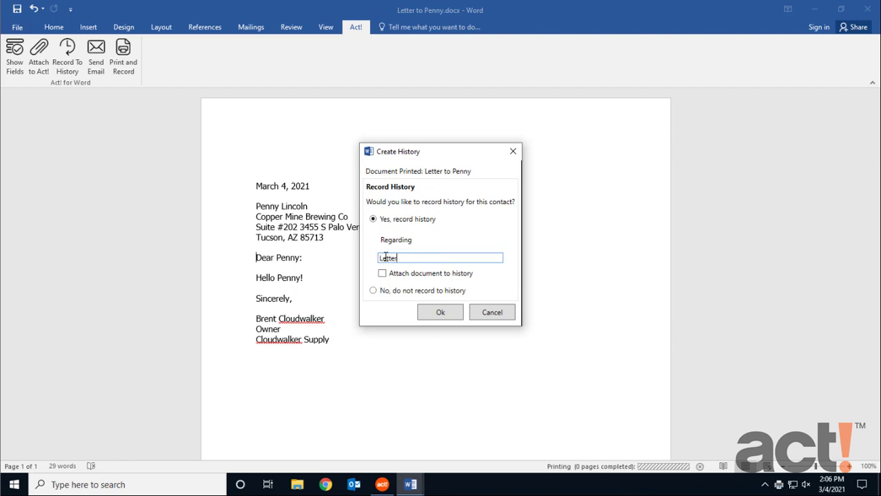
{"action": "type", "text": " Printed"}
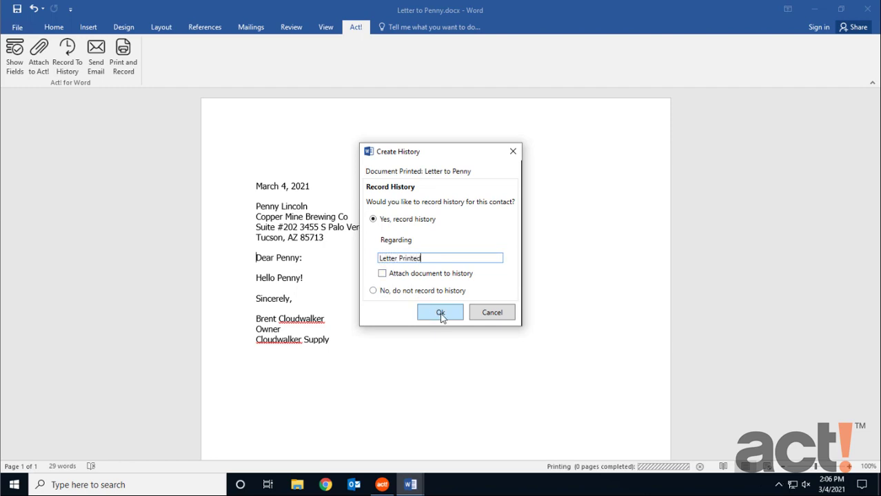
{"action": "left_click", "coordinate": [441, 314]}
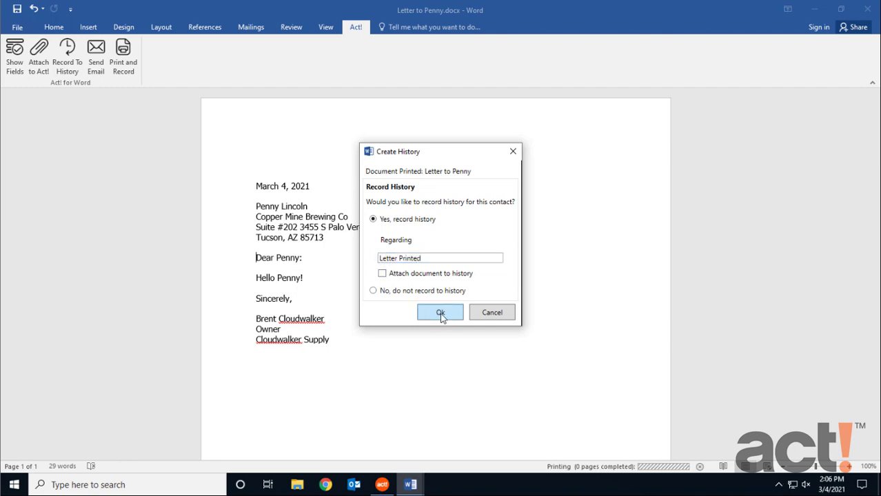
Switch to Act! and check the contact's history for the "Letter Printed" entry
{"action": "left_click", "coordinate": [383, 485]}
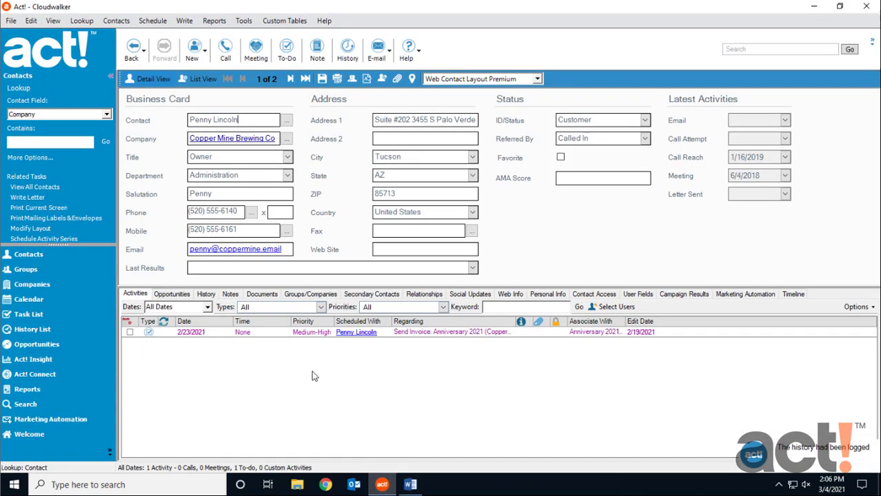
{"action": "left_click", "coordinate": [206, 295]}
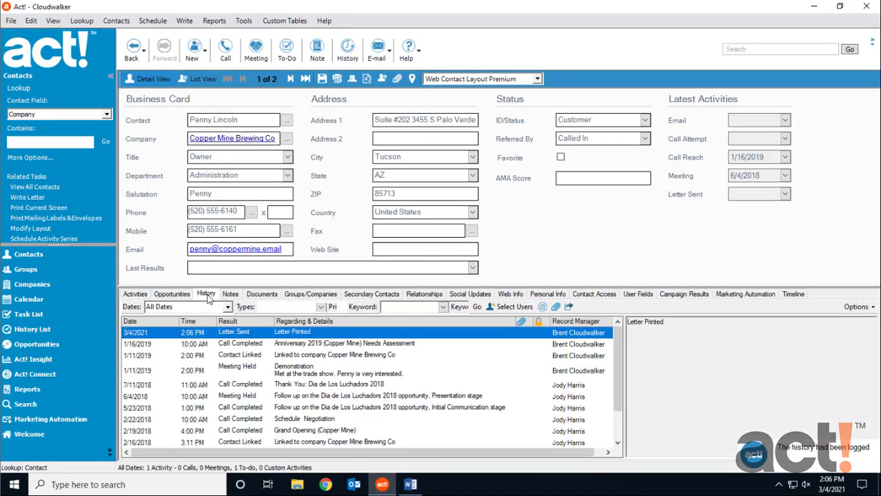
{"action": "left_click", "coordinate": [298, 334]}
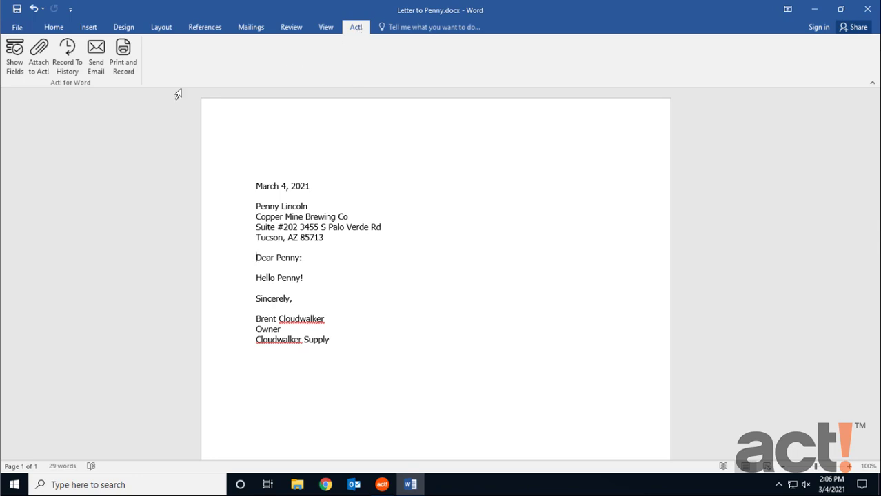
Run Record To History on the open Word letter with the Regarding text "Letter Recorded"
{"action": "left_click", "coordinate": [67, 63]}
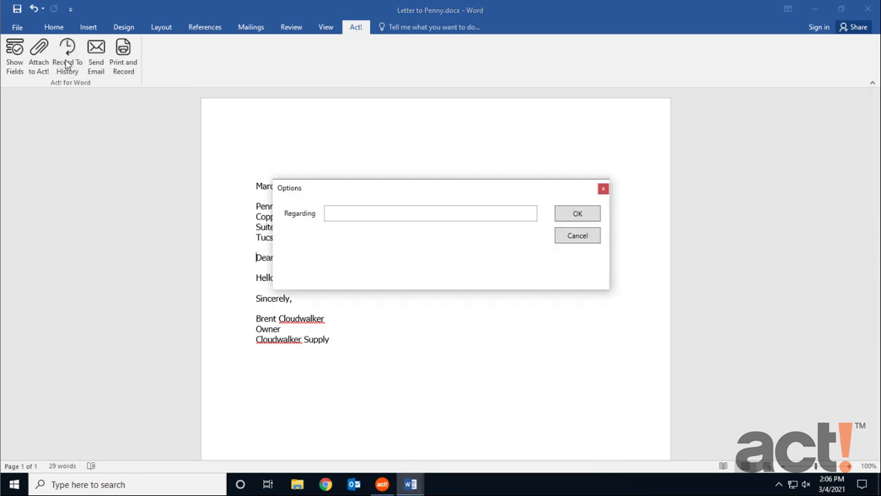
{"action": "left_click", "coordinate": [410, 213]}
{"action": "type", "text": "Letter Re"}
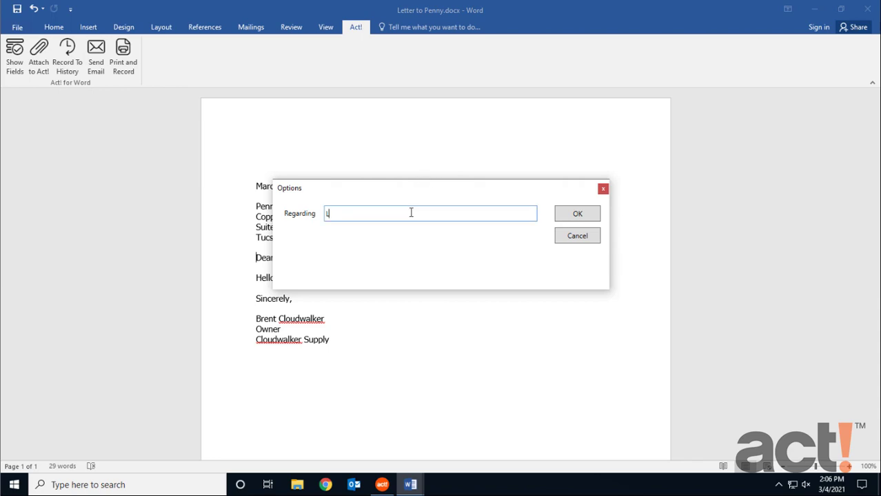
{"action": "type", "text": "corded"}
{"action": "left_click", "coordinate": [577, 214]}
Search the contacts by the customer's first name and choose the Copper Mine Brewing contact for the recorded history
{"action": "left_click", "coordinate": [342, 162]}
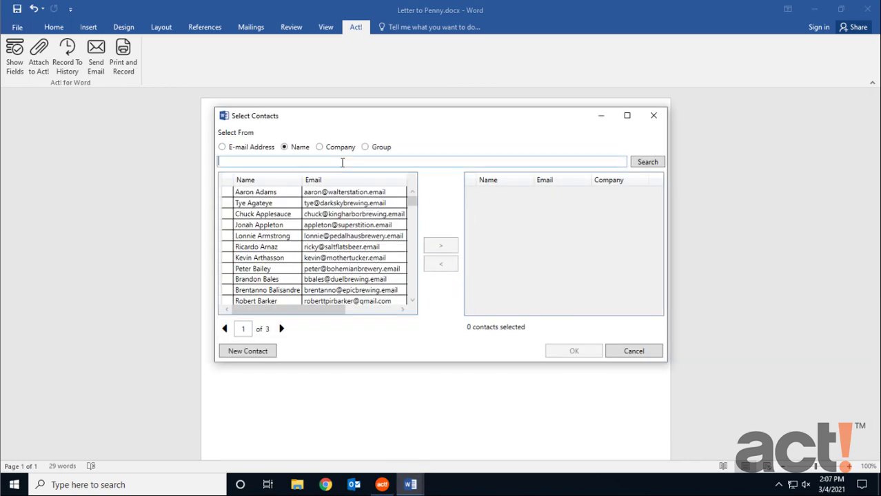
{"action": "type", "text": "penny"}
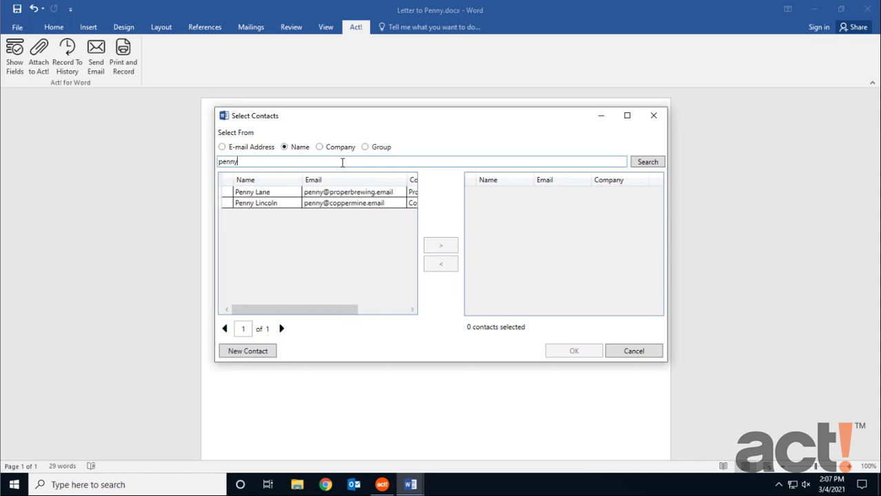
{"action": "left_click", "coordinate": [289, 204]}
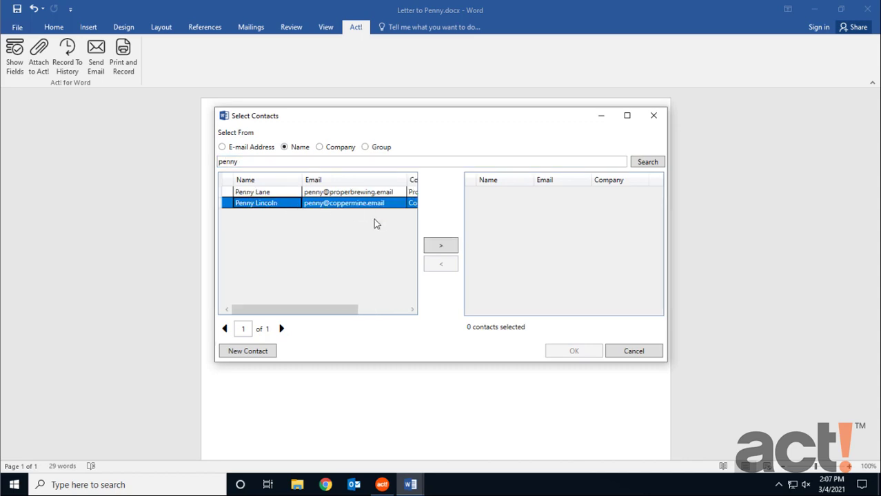
{"action": "left_click", "coordinate": [450, 252]}
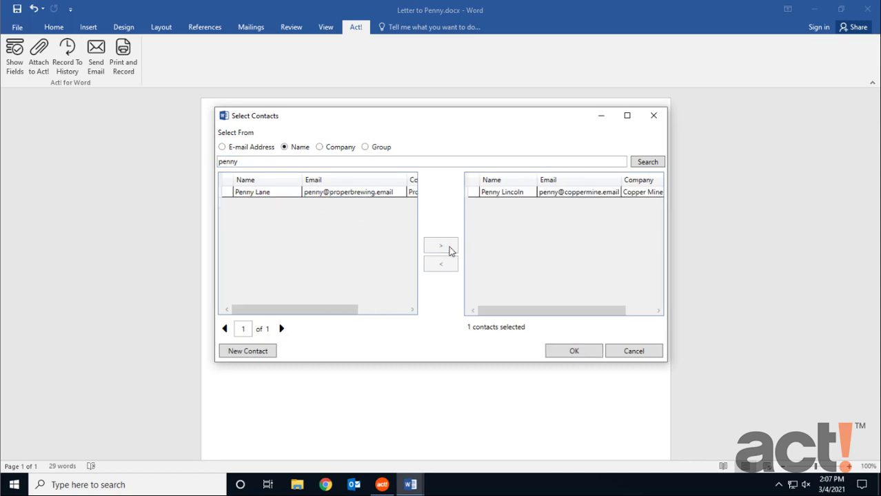
{"action": "left_click", "coordinate": [574, 351]}
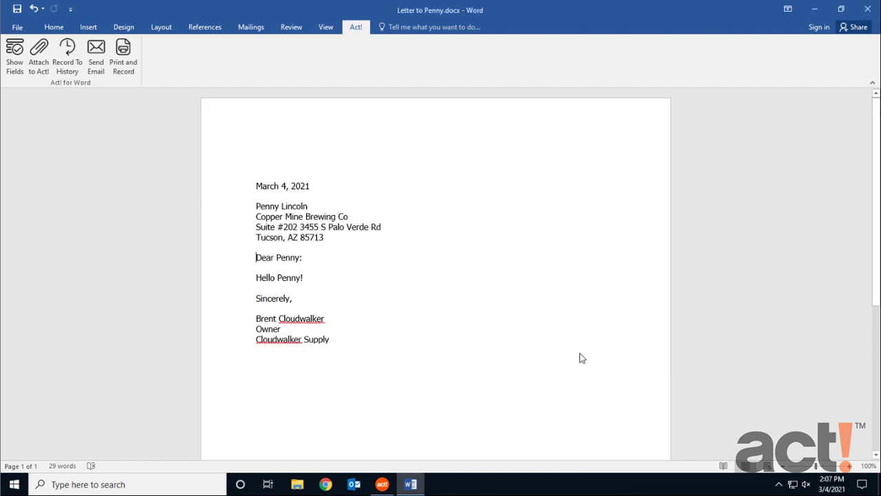
Switch to Act!, view the letter attached to the "Letter Recorded" history entry, and close it
{"action": "left_click", "coordinate": [394, 487]}
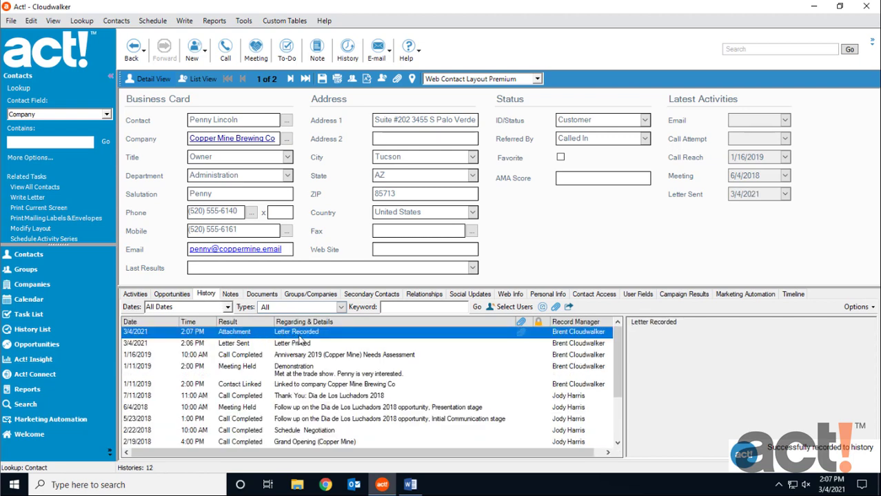
{"action": "left_click", "coordinate": [522, 336]}
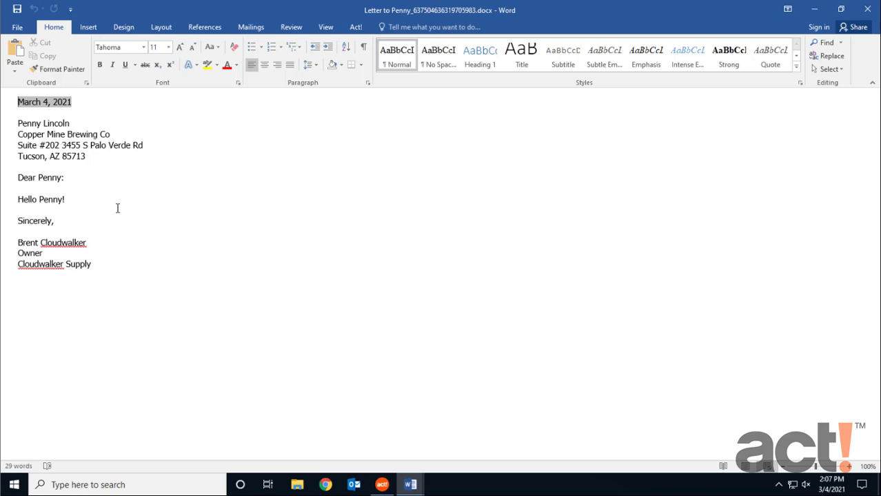
{"action": "left_click", "coordinate": [868, 9]}
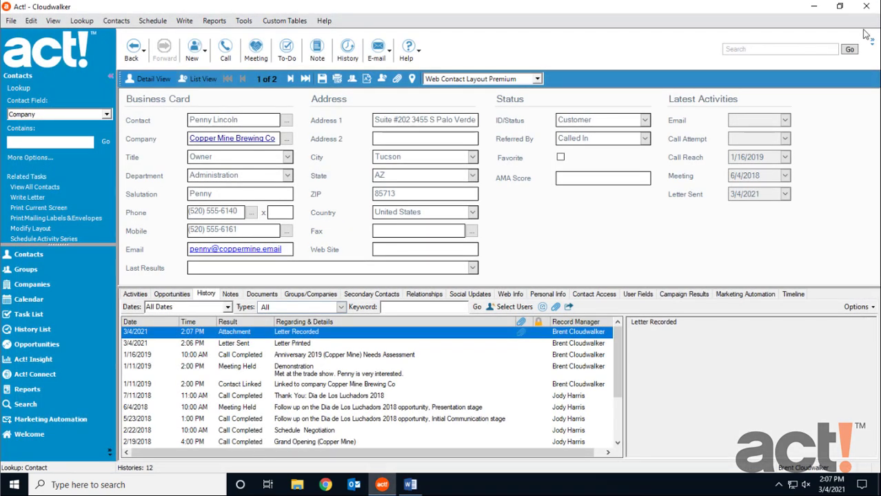
Generate a print preview of a US Letter envelope for the current contact only
{"action": "left_click", "coordinate": [11, 20]}
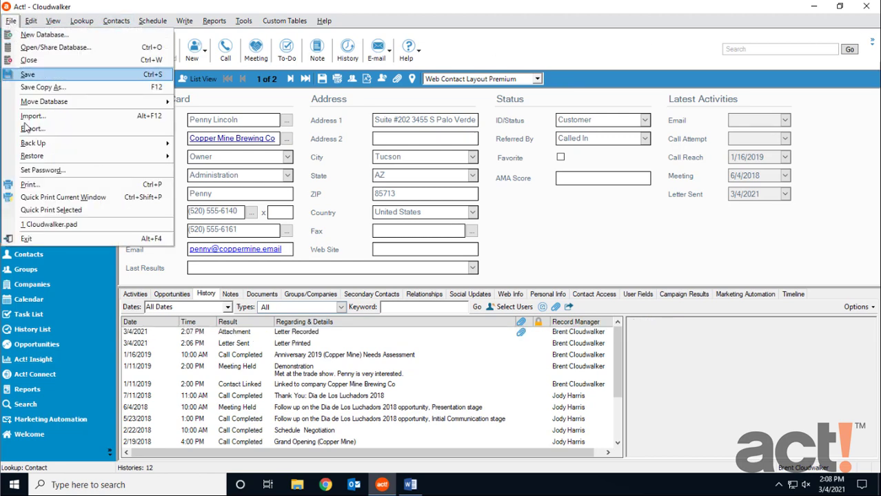
{"action": "left_click", "coordinate": [30, 184]}
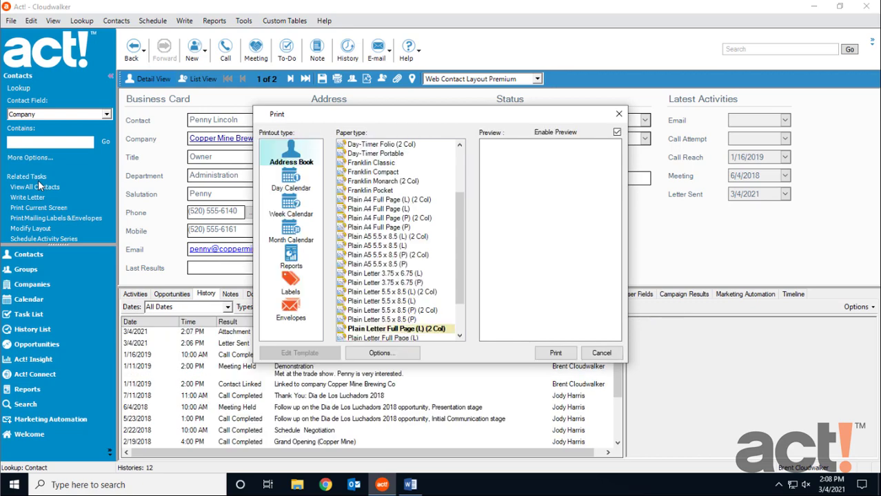
{"action": "left_click", "coordinate": [291, 310]}
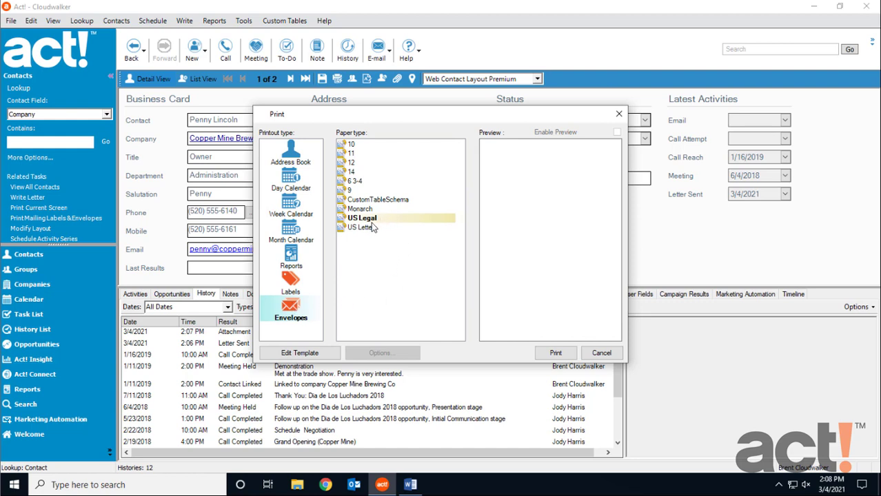
{"action": "left_click", "coordinate": [370, 228]}
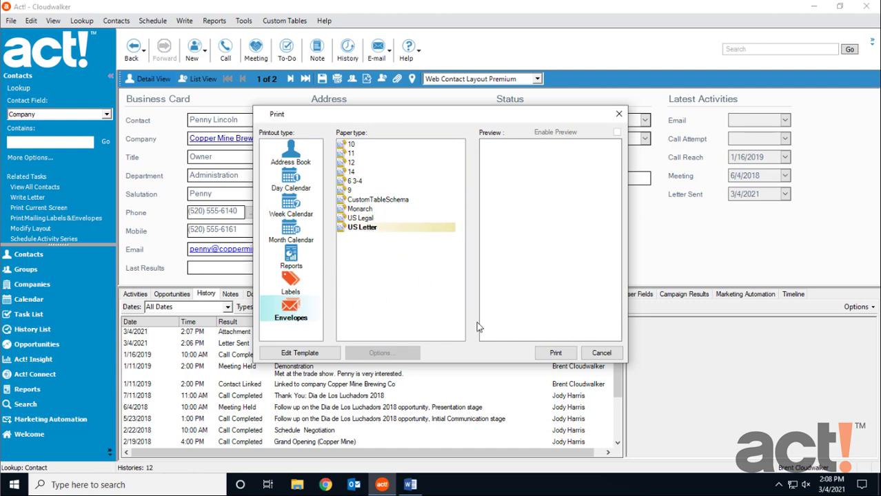
{"action": "left_click", "coordinate": [556, 354]}
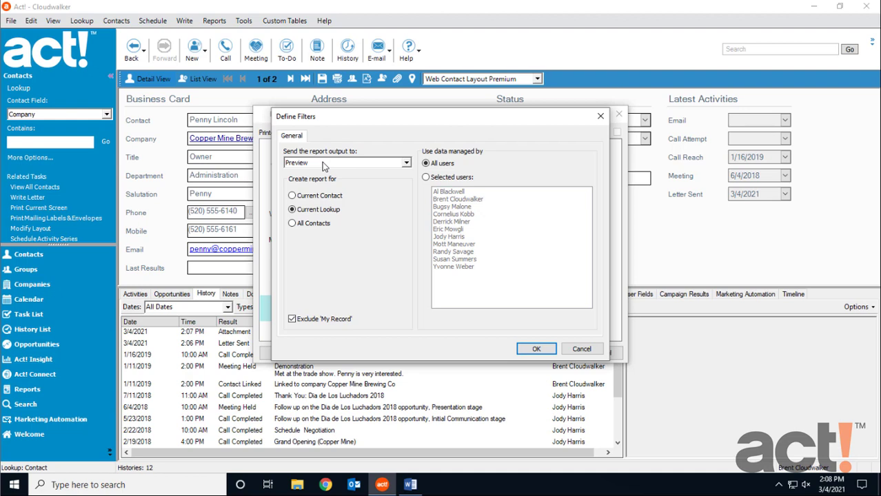
{"action": "left_click", "coordinate": [300, 197]}
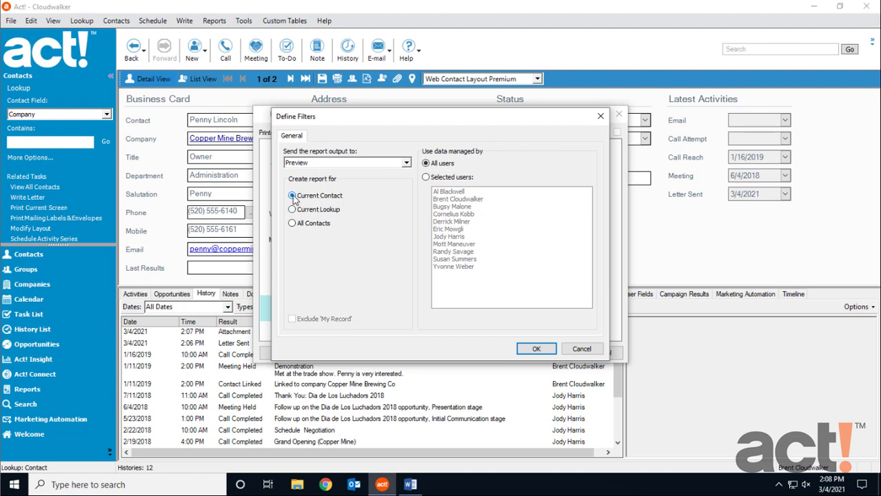
{"action": "left_click", "coordinate": [527, 349]}
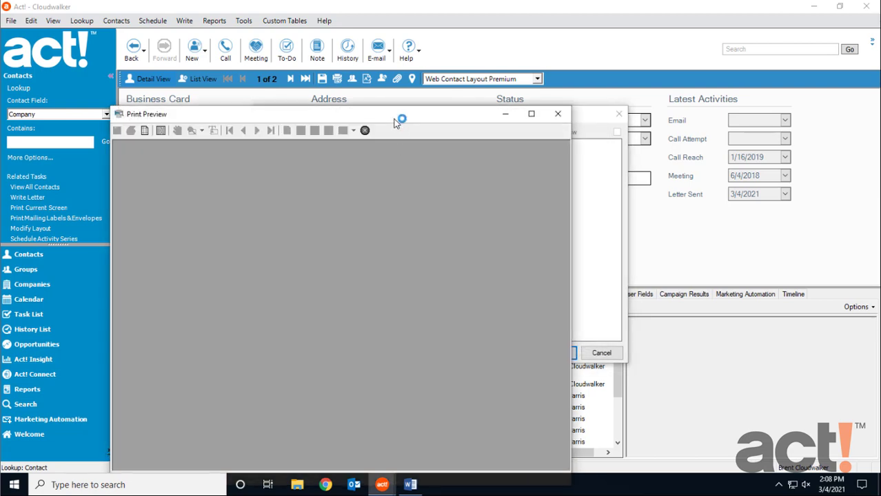
Move the envelope preview window higher and zoom in on the recipient's address
{"action": "left_click_drag", "start_coordinate": [399, 117], "coordinate": [379, 33]}
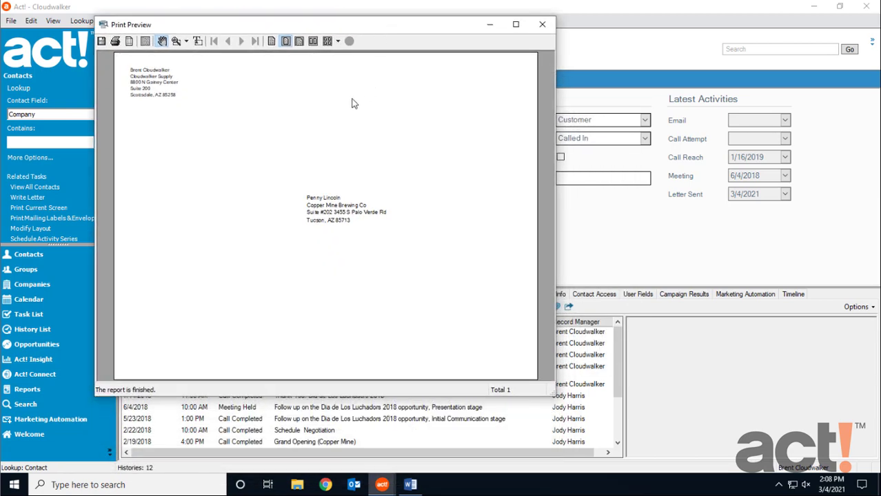
{"action": "left_click", "coordinate": [177, 41]}
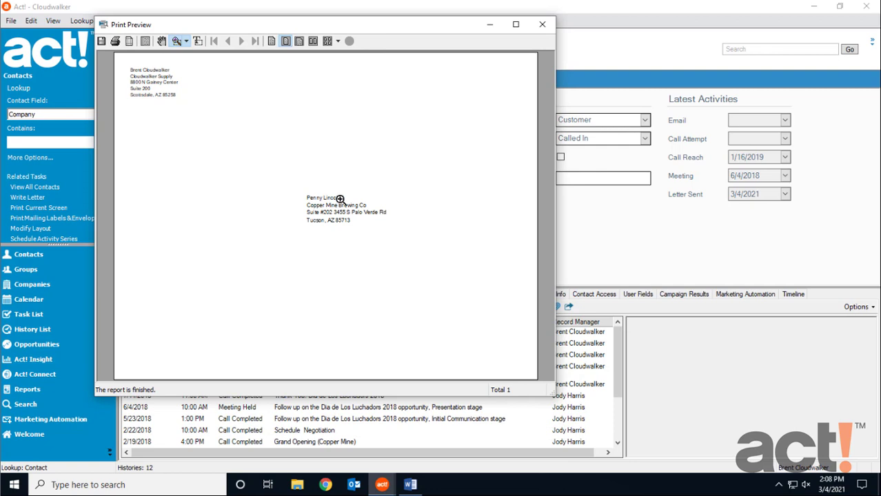
{"action": "left_click", "coordinate": [340, 200]}
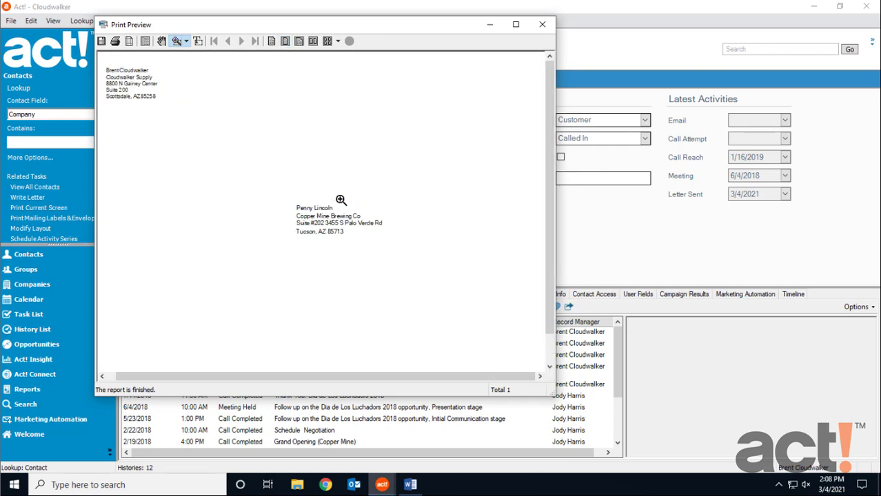